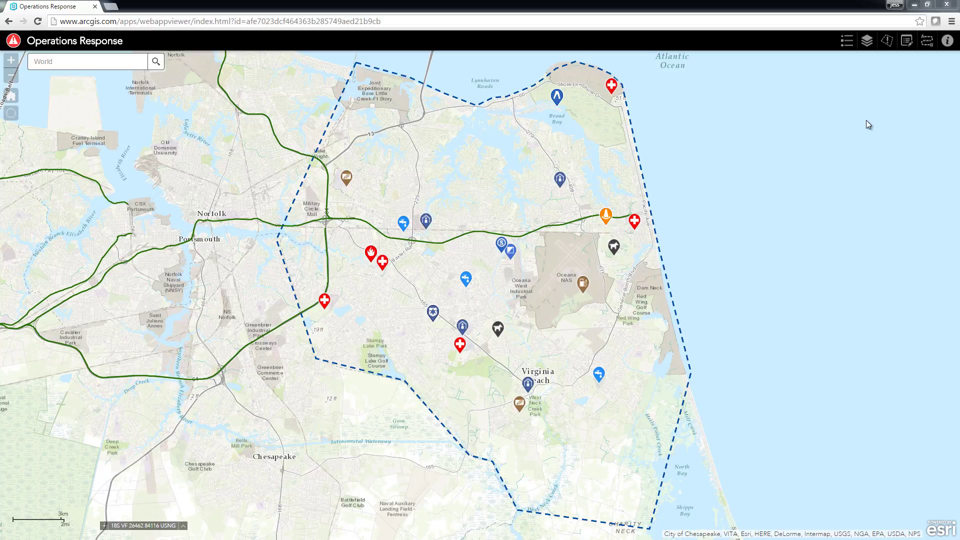
Step: Review the legend's symbols and inspect the details of the Fire and Hazardous Materials mission ready package on the map
left_click(845, 50)
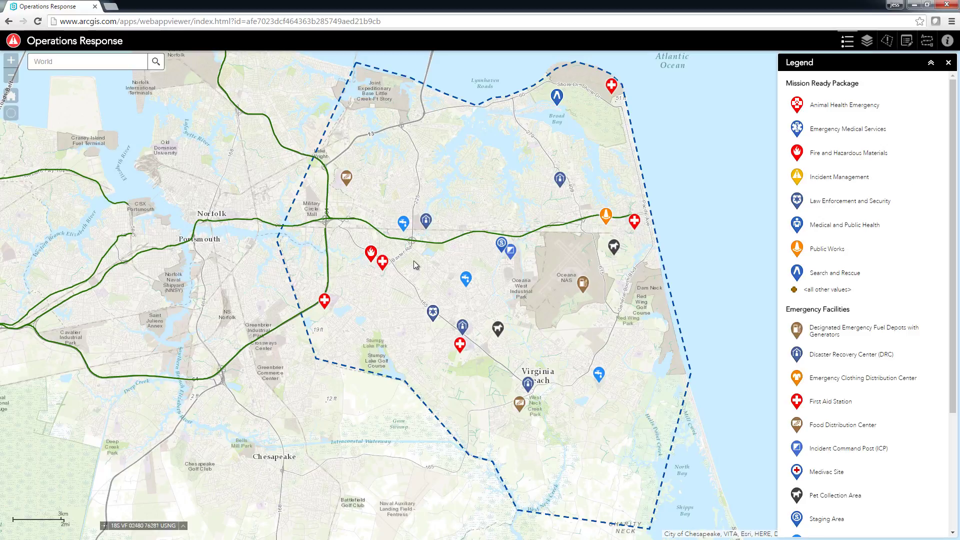
left_click(372, 265)
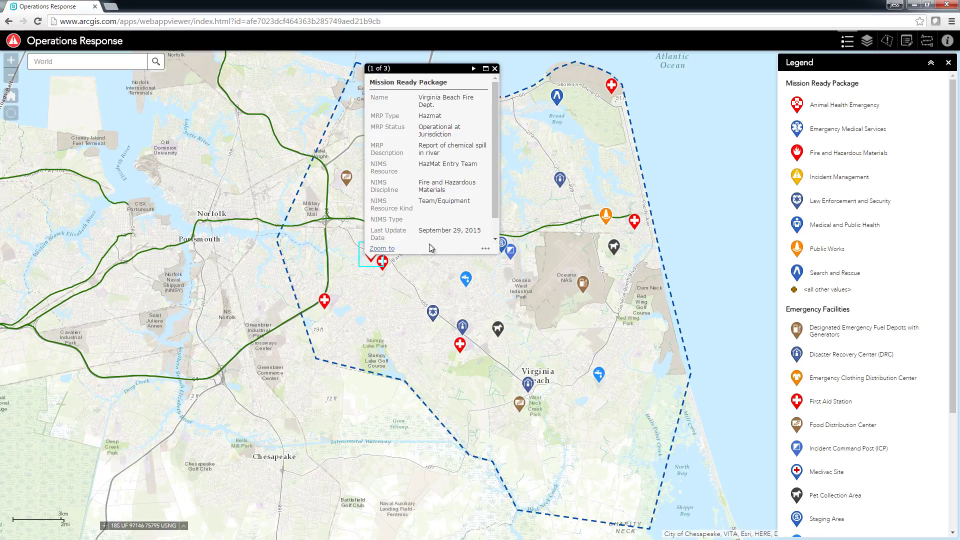
left_click(495, 68)
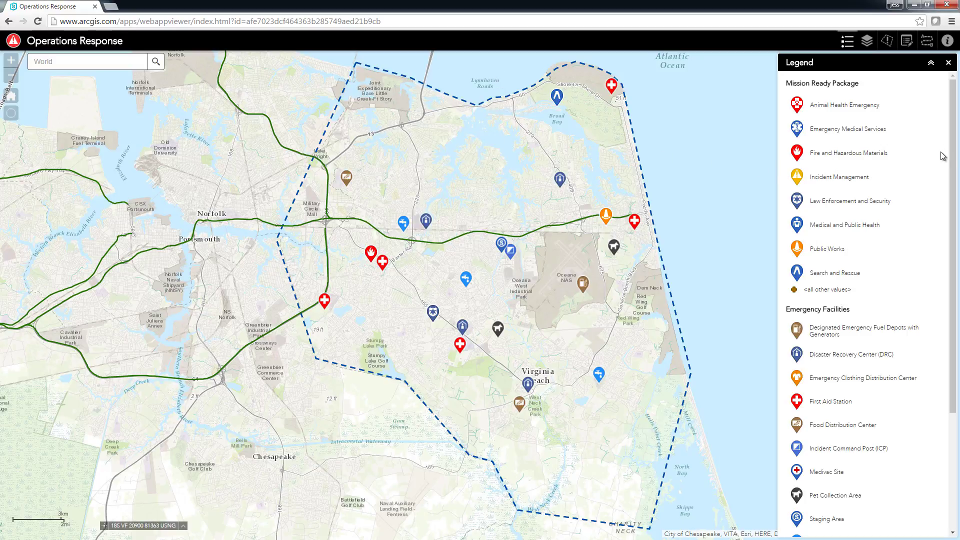
left_click_drag(954, 153, 954, 257)
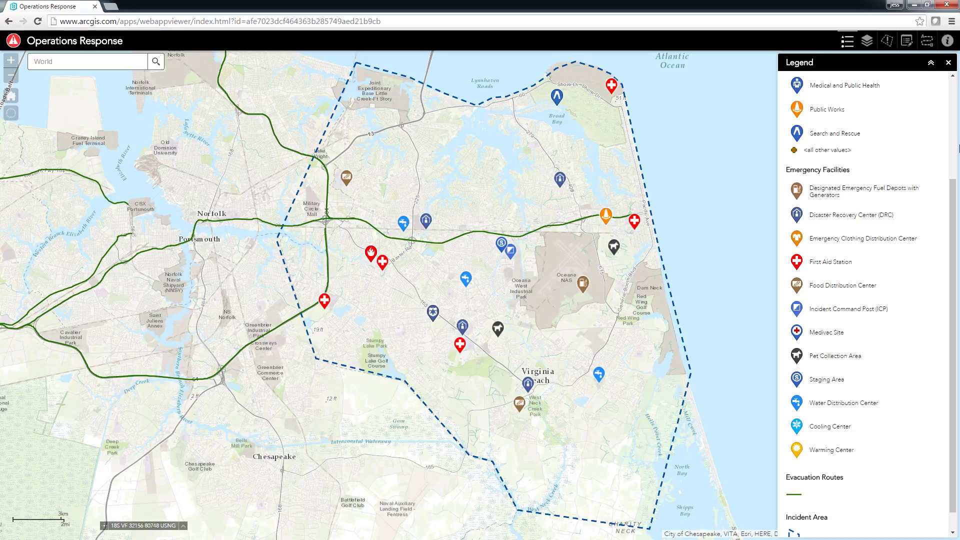
left_click(948, 63)
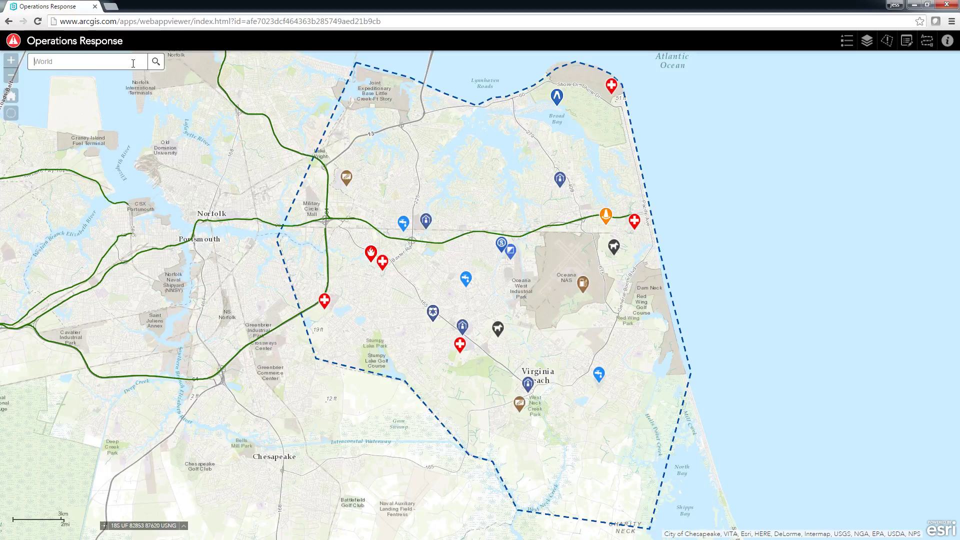
Step: Find Kingston Elementary School in Virginia Beach, Virginia on the map and dismiss its search result pop-up
type("Kingston Elementary School")
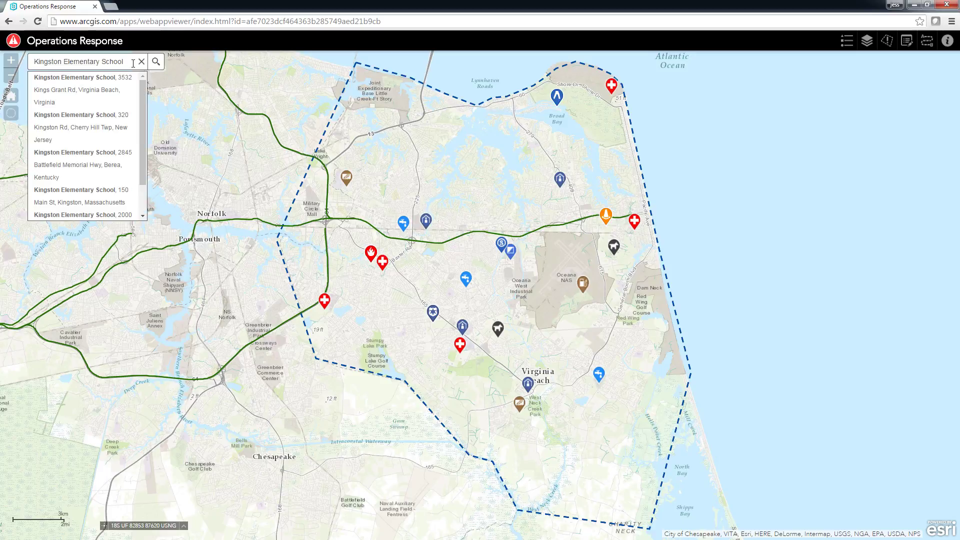
left_click(128, 89)
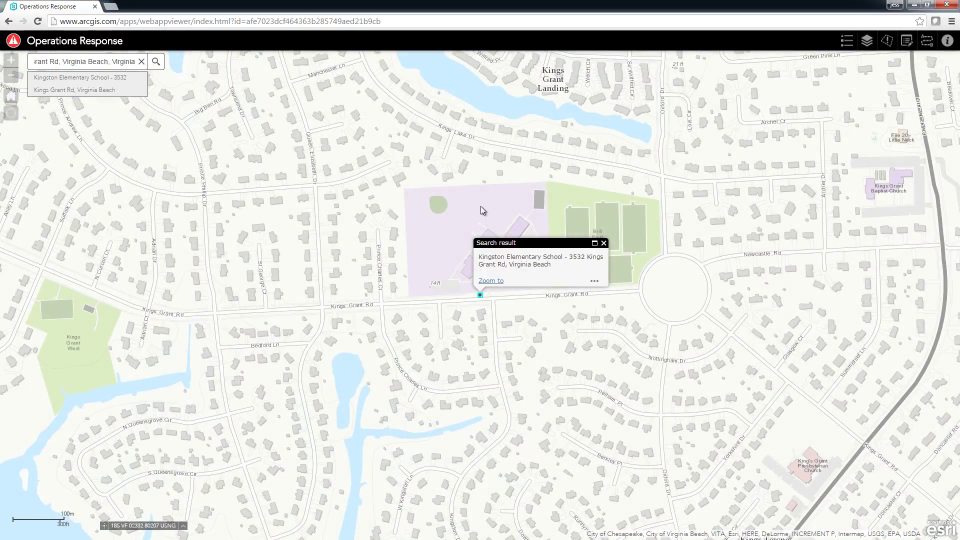
left_click(603, 243)
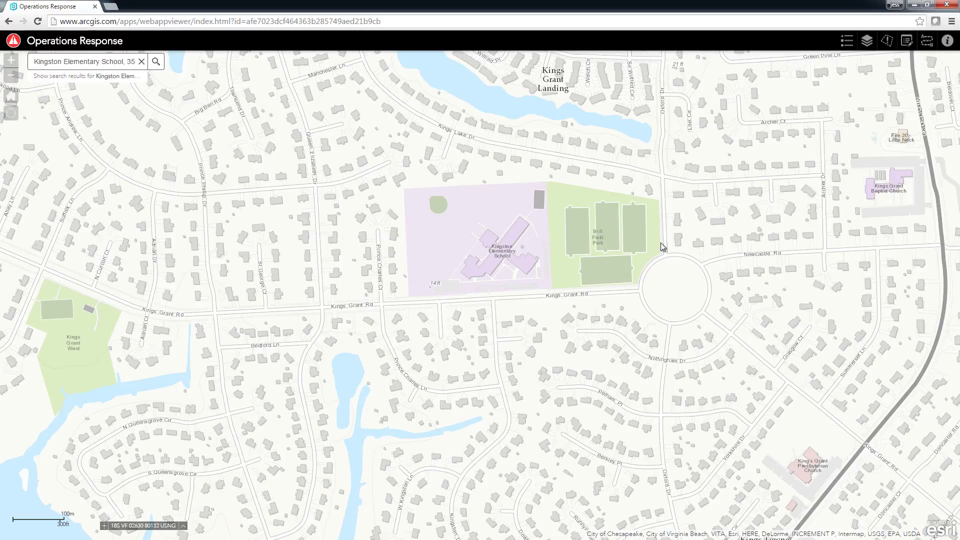
Step: Add an Emergency Medical Services mission ready package point on the Kingston Elementary School building
left_click(906, 41)
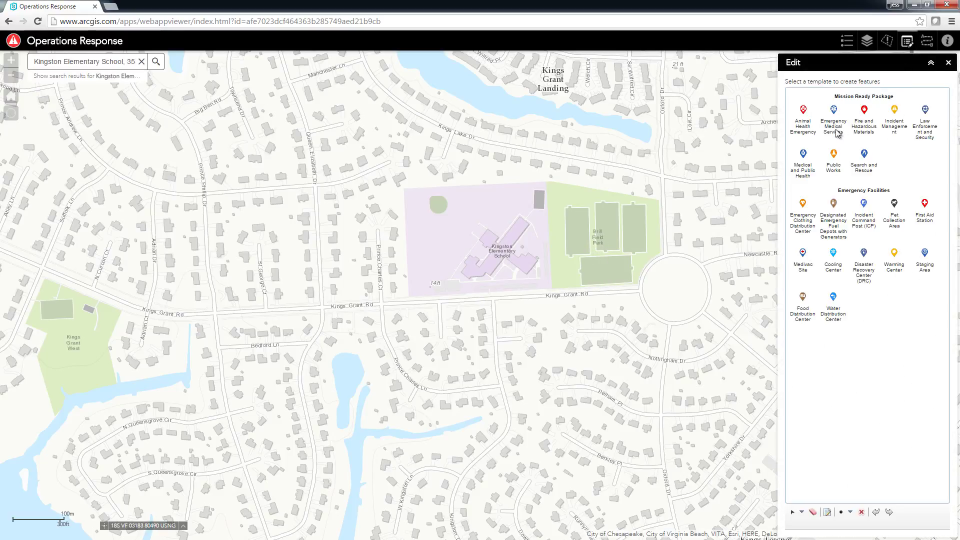
left_click(837, 133)
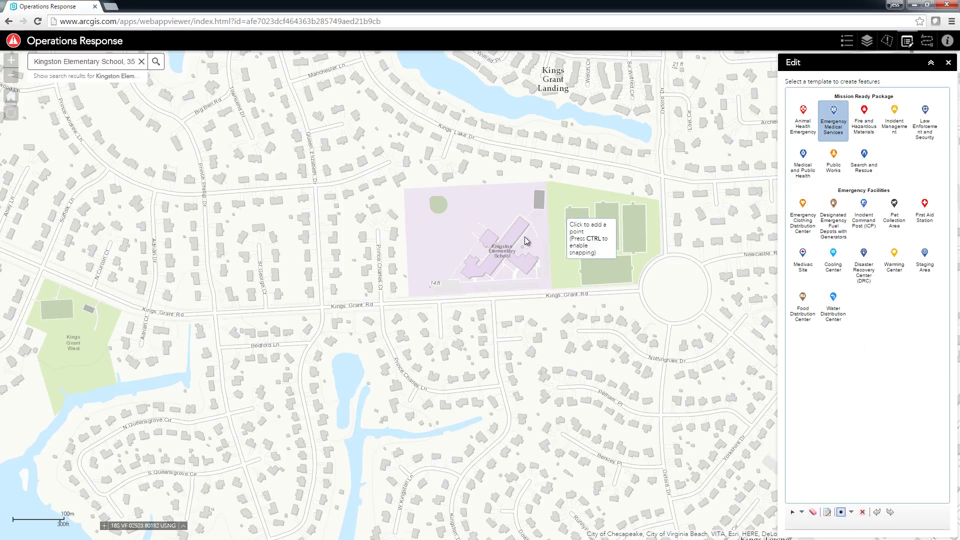
left_click(498, 251)
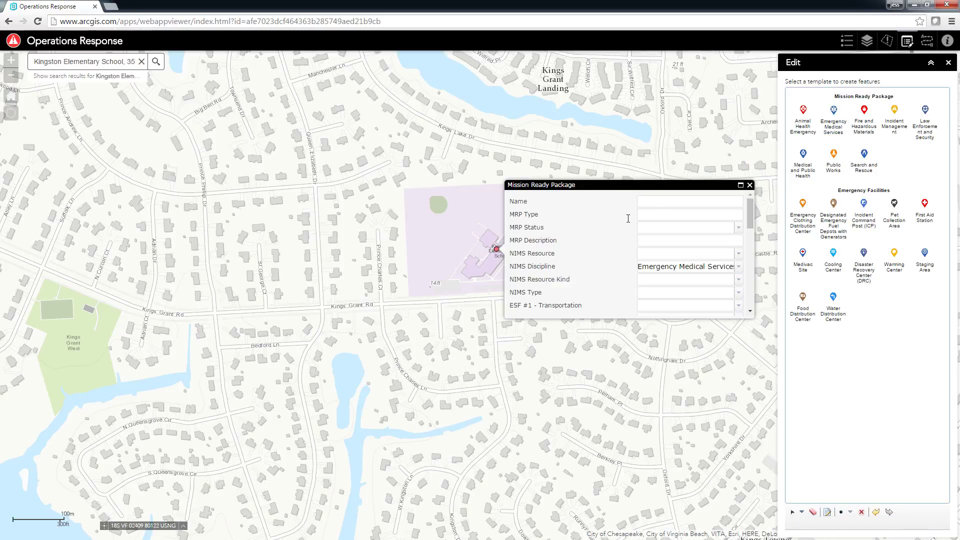
Step: Name the package EMS 1 with MRP type Medical, status Acceptance of Mission and description "School requested assistance"
left_click(659, 203)
type("EMS 1")
key("Tab")
type("Me")
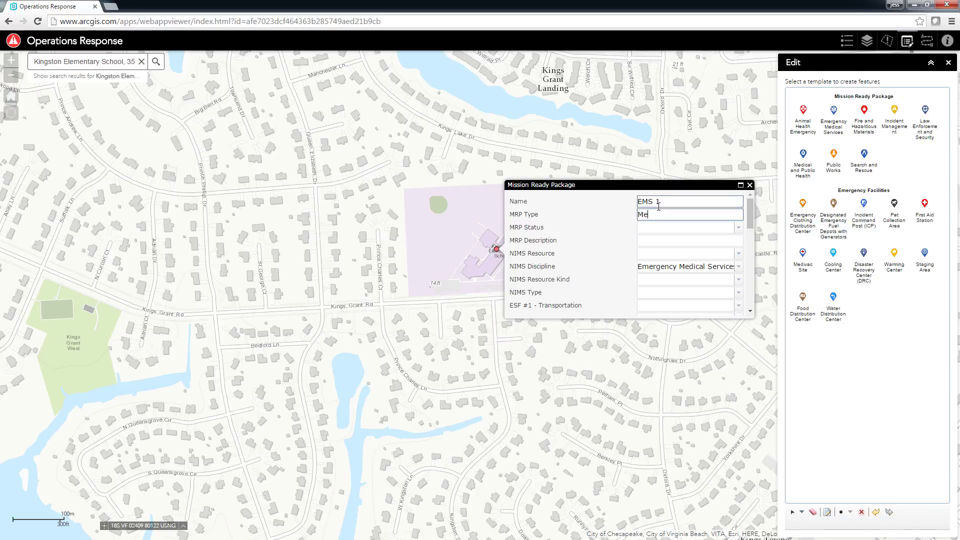
type("dical")
key("Tab")
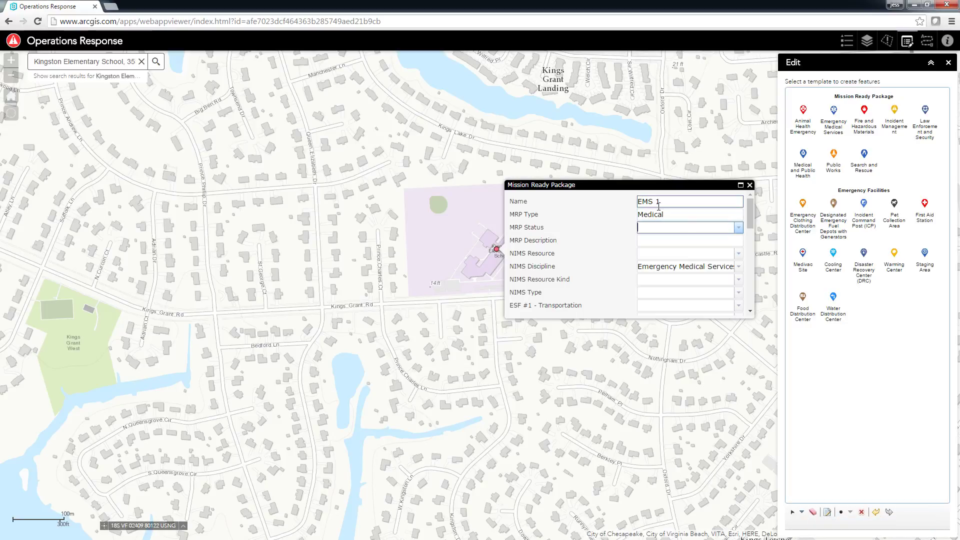
left_click(738, 227)
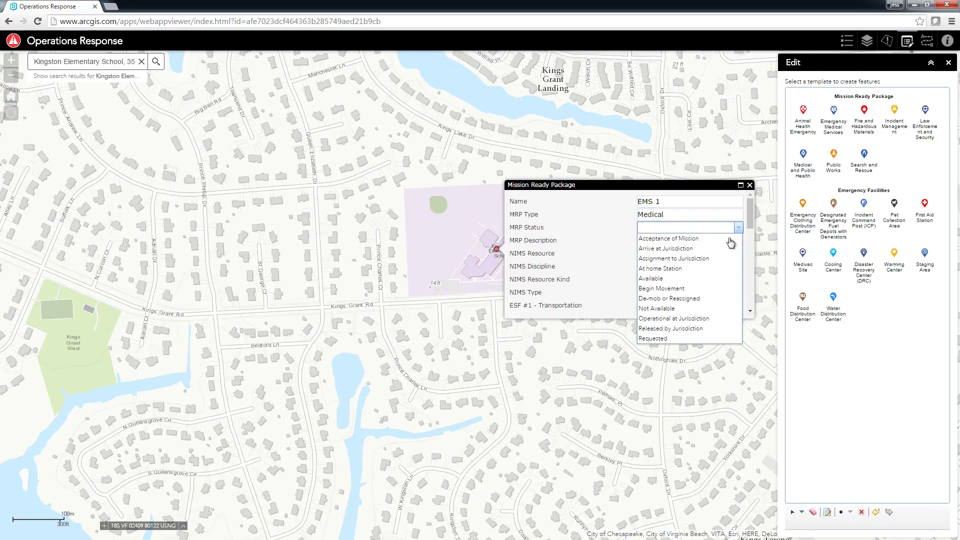
left_click(728, 239)
left_click(727, 241)
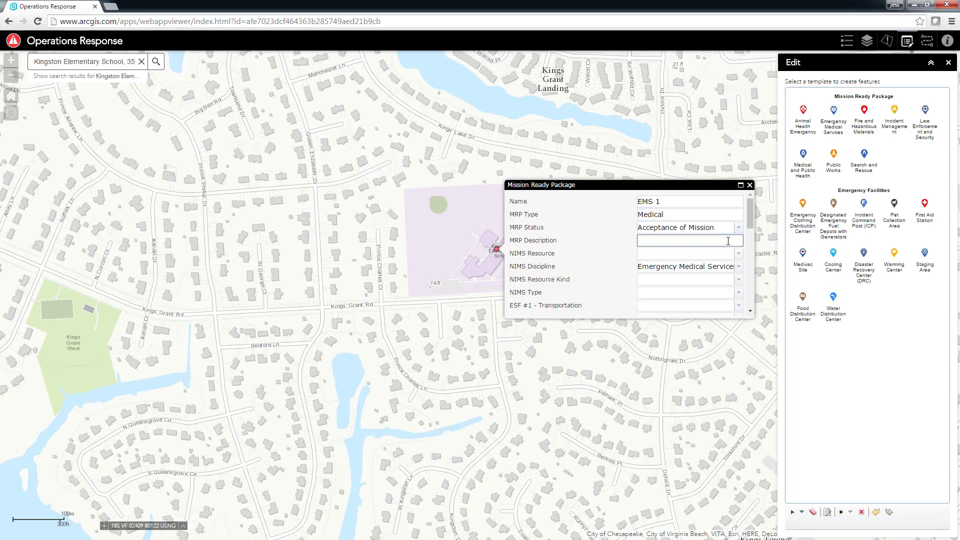
type("School requested assistance")
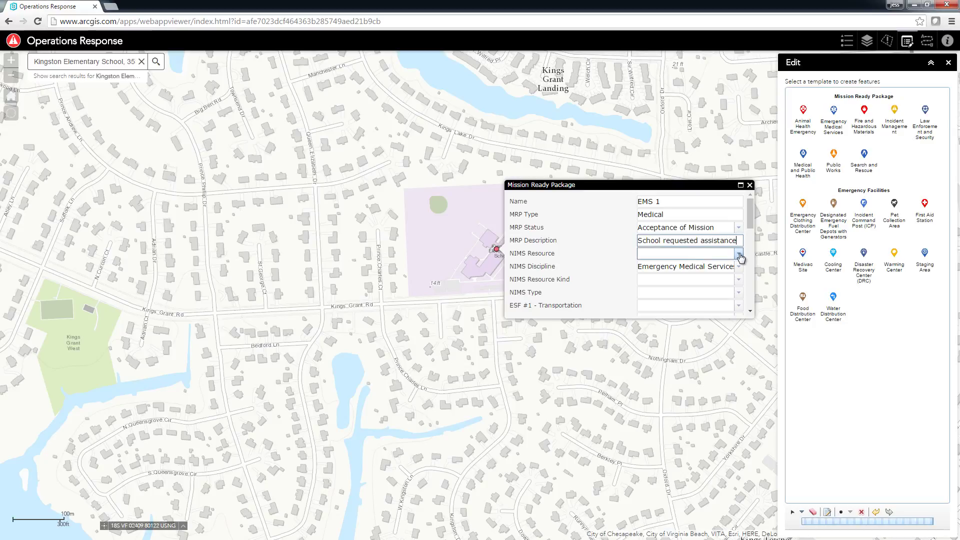
Step: Set NIMS Resource to Medical/Public Health System Assessment Team, Resource Kind to Team/Equipment and NIMS Type to III, and finish editing
left_click(738, 254)
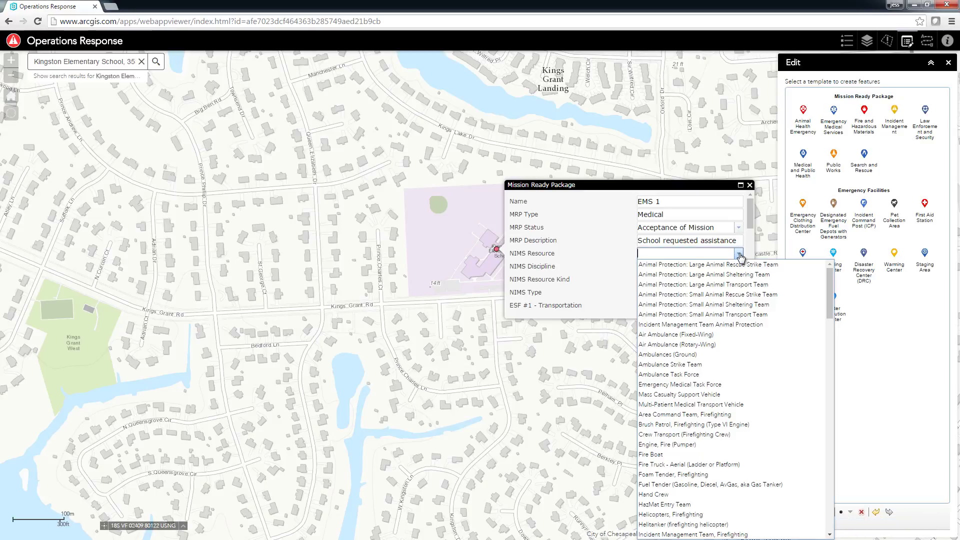
type("Medical/Public Health Syste")
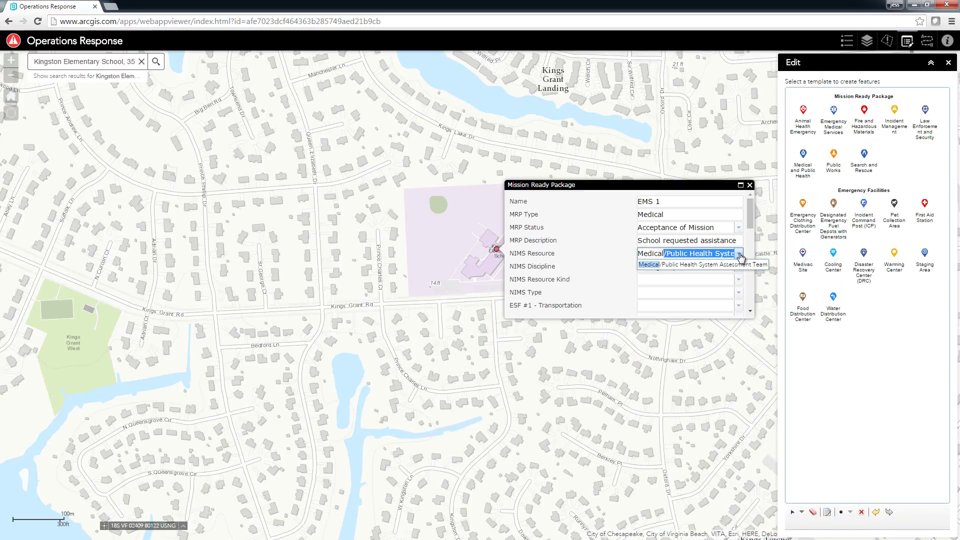
left_click(742, 264)
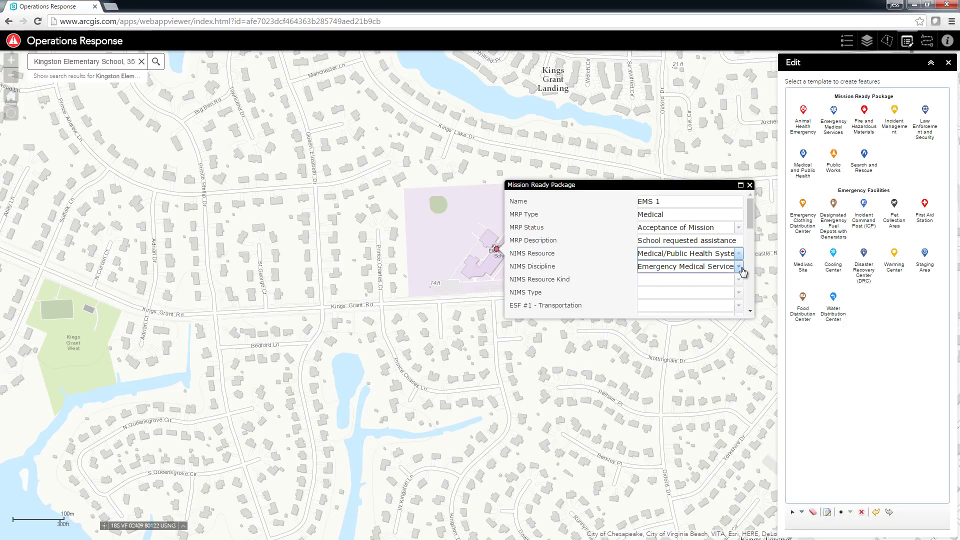
left_click(738, 279)
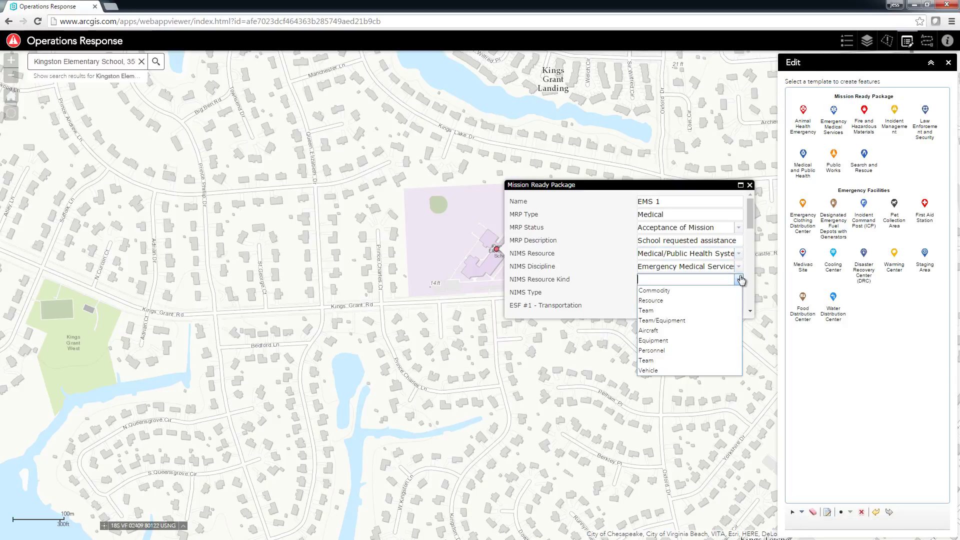
left_click(720, 320)
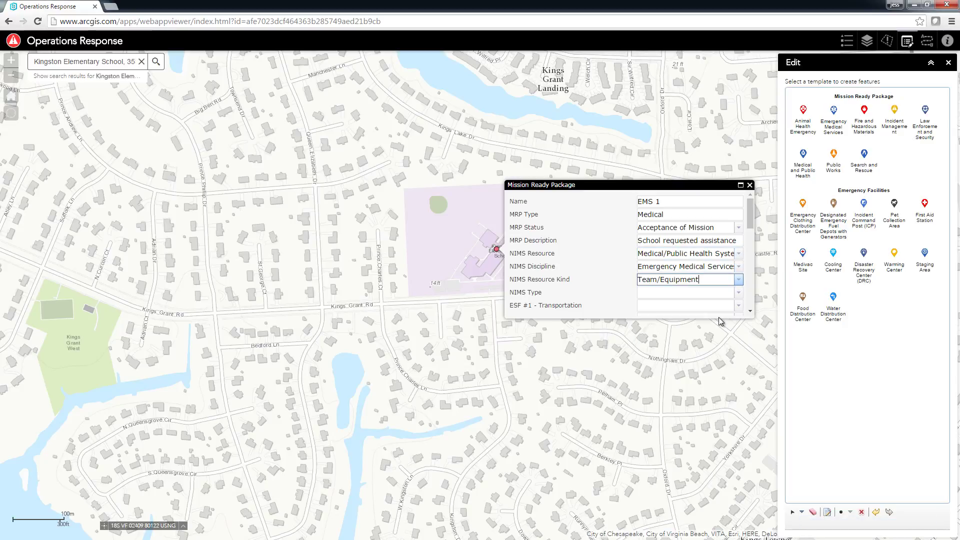
left_click(739, 292)
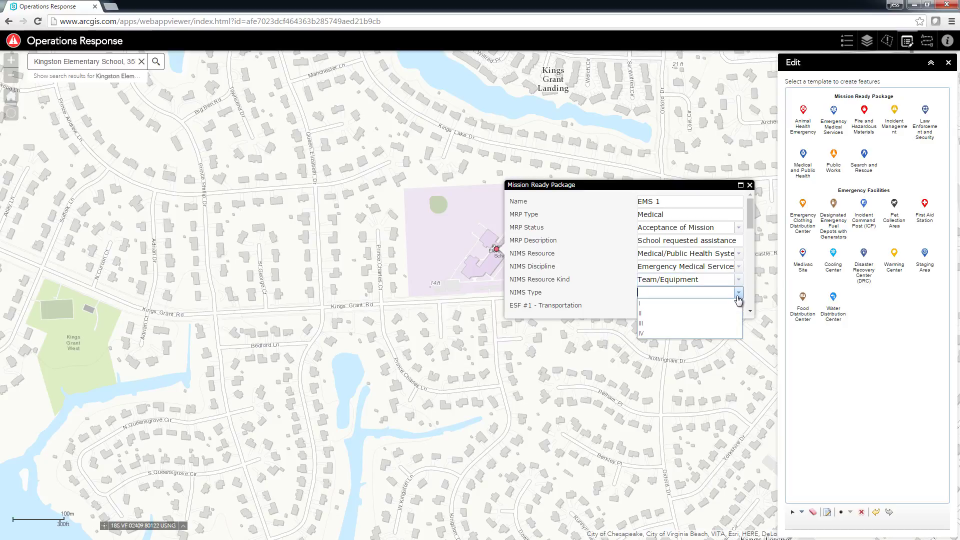
left_click(726, 323)
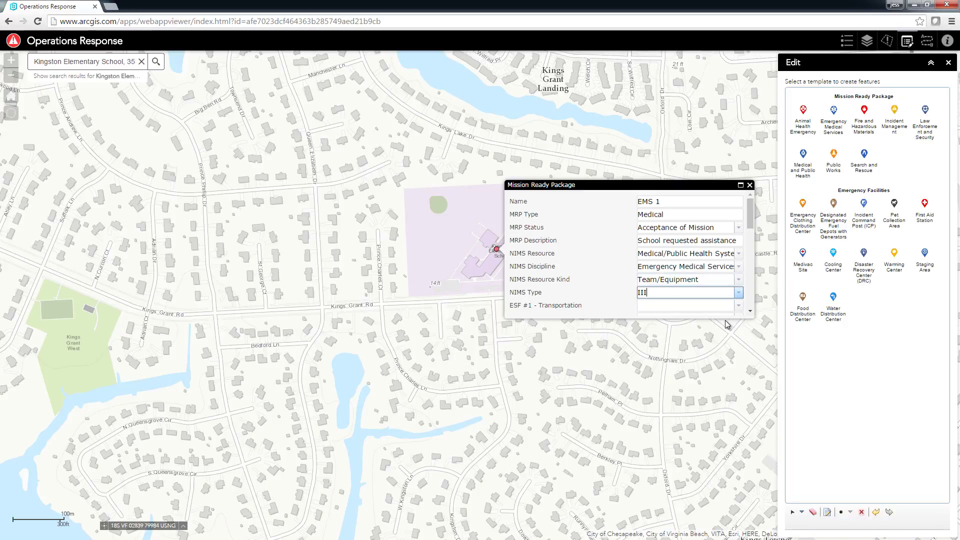
key("Tab")
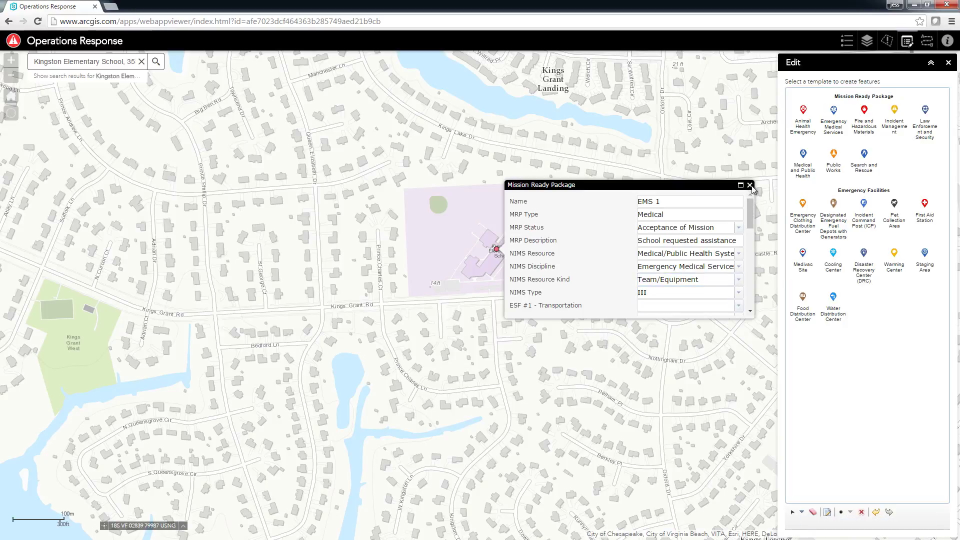
left_click(749, 186)
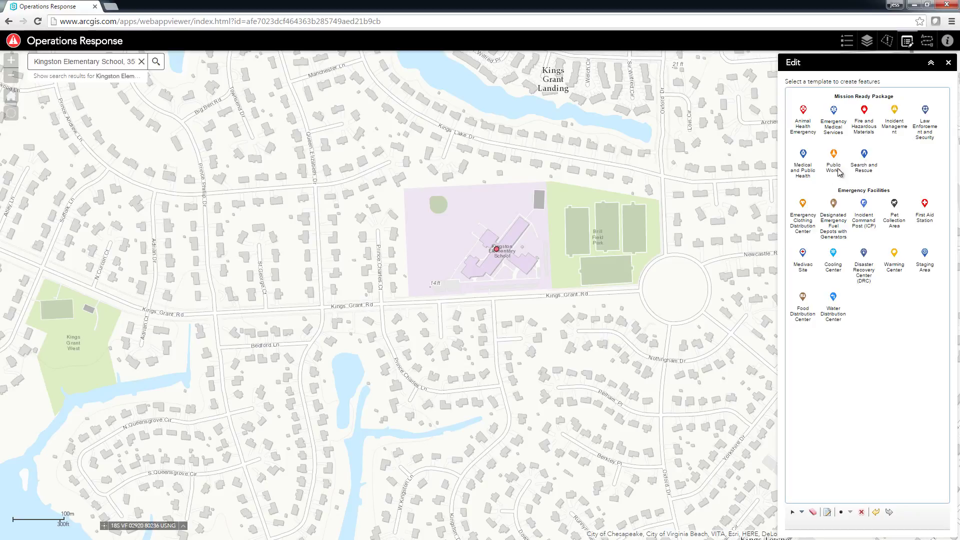
left_click(947, 64)
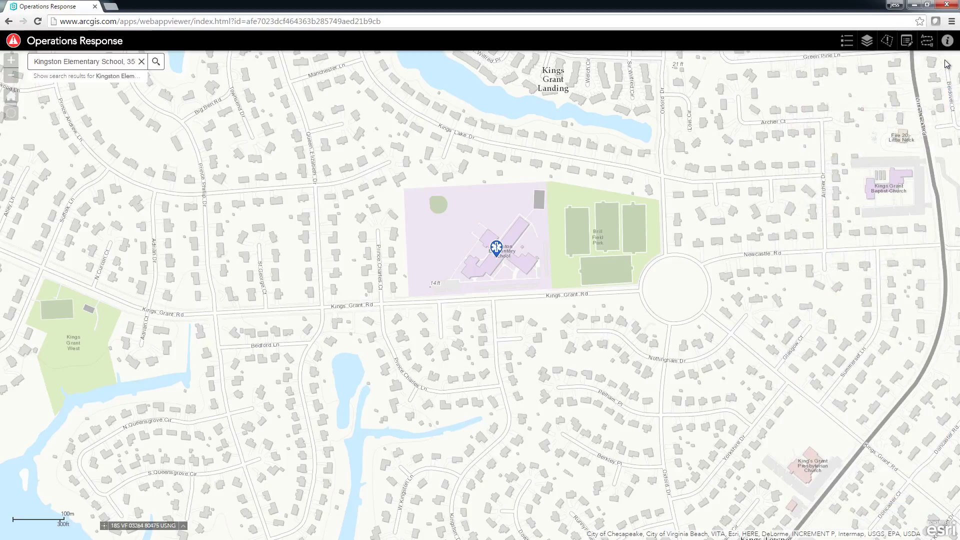
Step: Locate a point incident at Kingston Elementary School with a 5-mile buffer distance
left_click(888, 42)
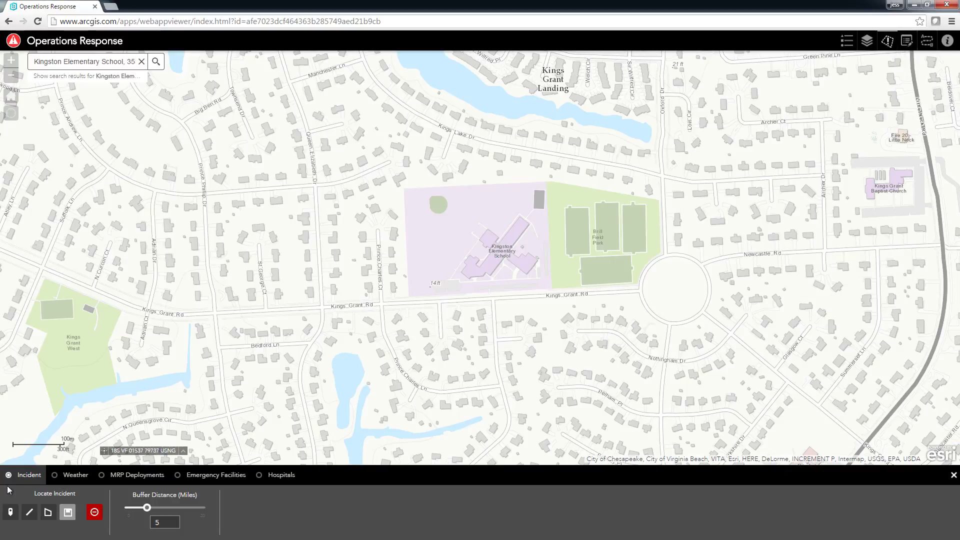
left_click(9, 513)
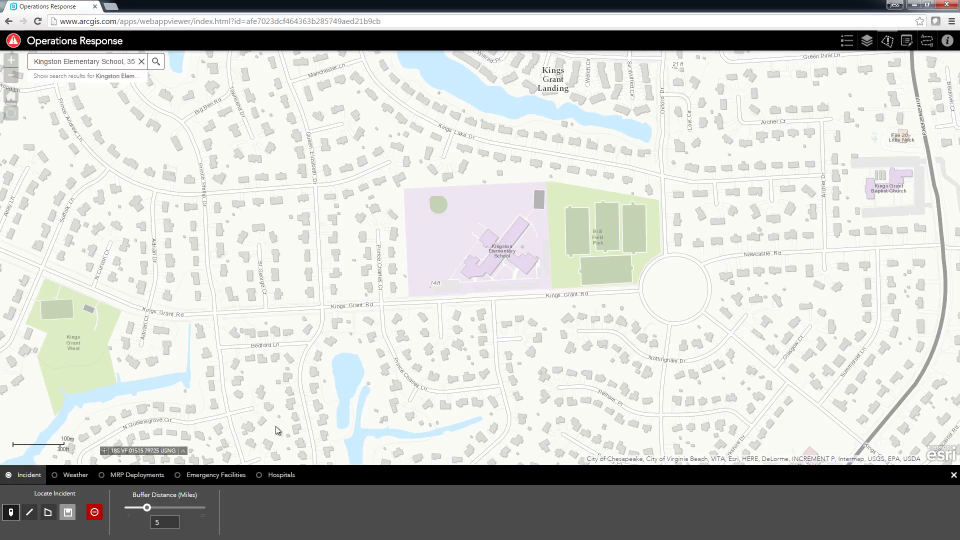
left_click(499, 256)
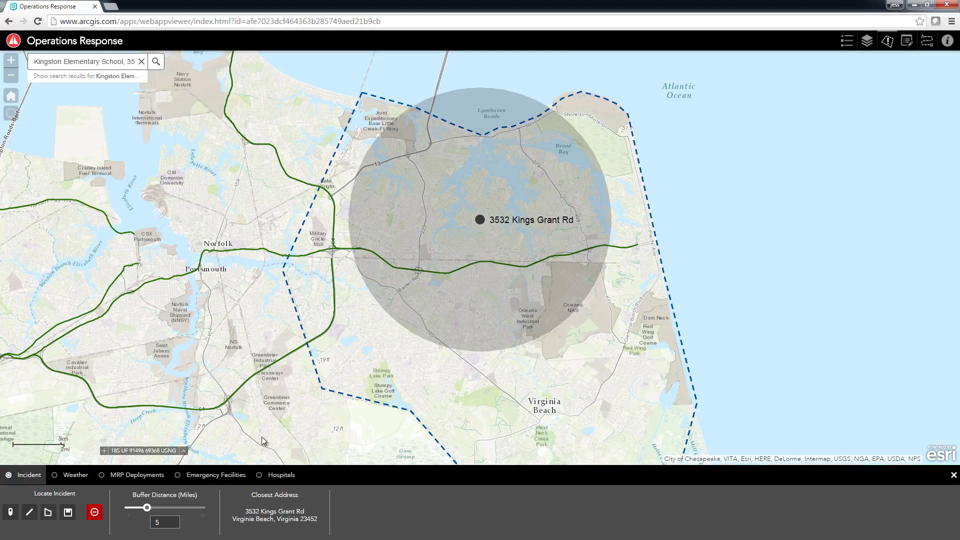
left_click(158, 521)
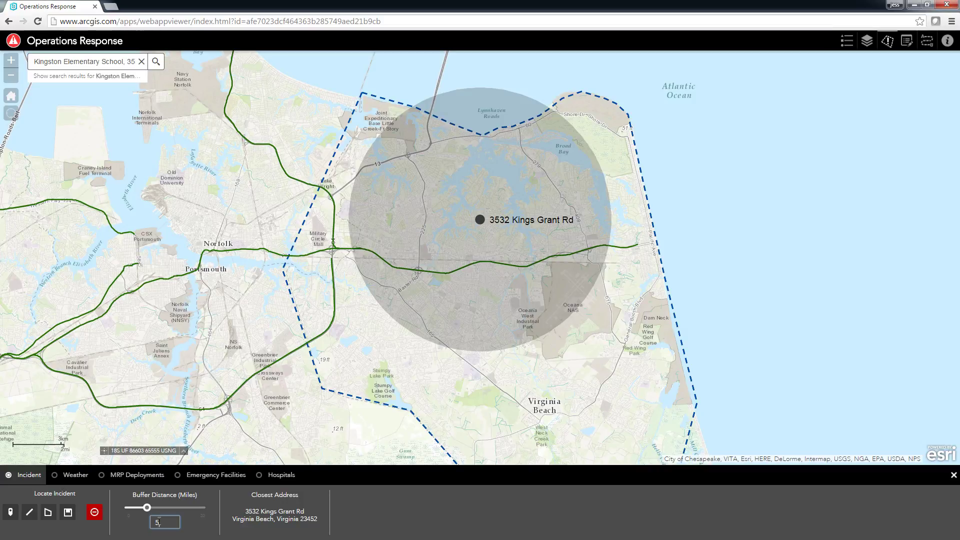
Step: Review the MRP deployments, emergency facilities and hospitals near the incident
left_click(146, 479)
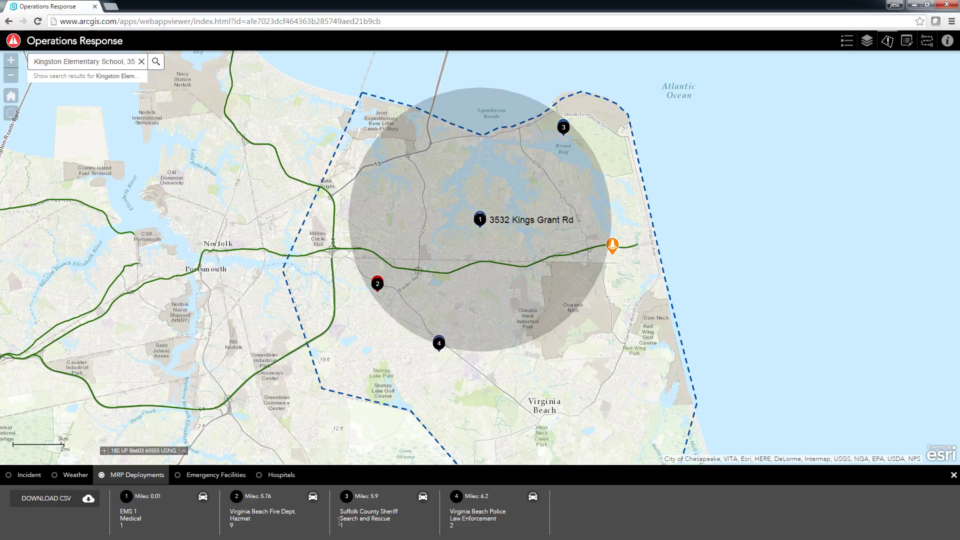
left_click(214, 481)
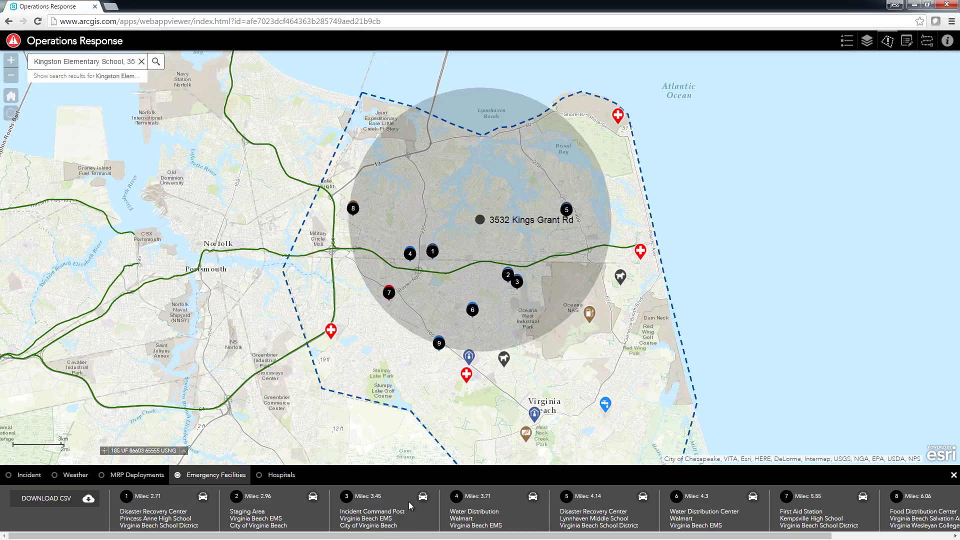
left_click(291, 480)
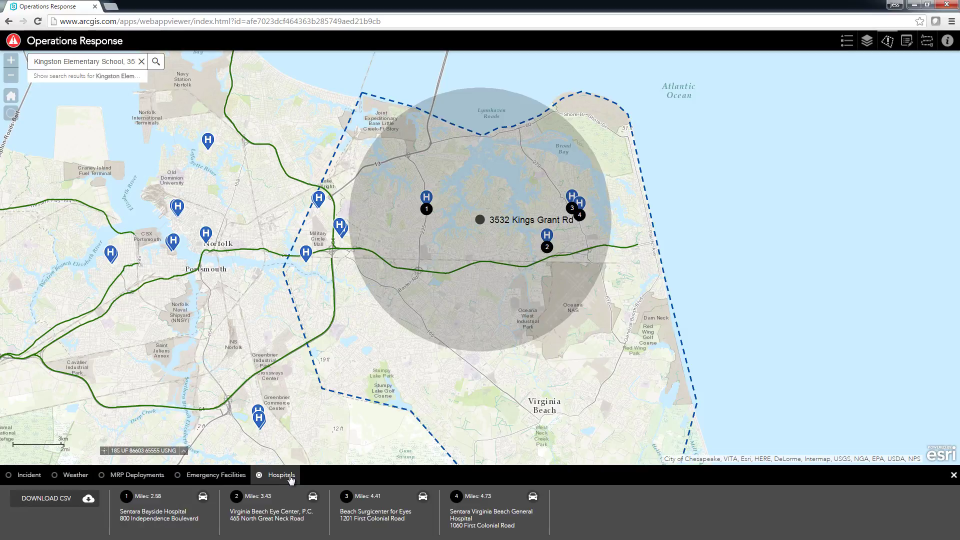
Step: Zoom to Sentara Bayside Hospital and open driving directions between the incident and that hospital
left_click(126, 501)
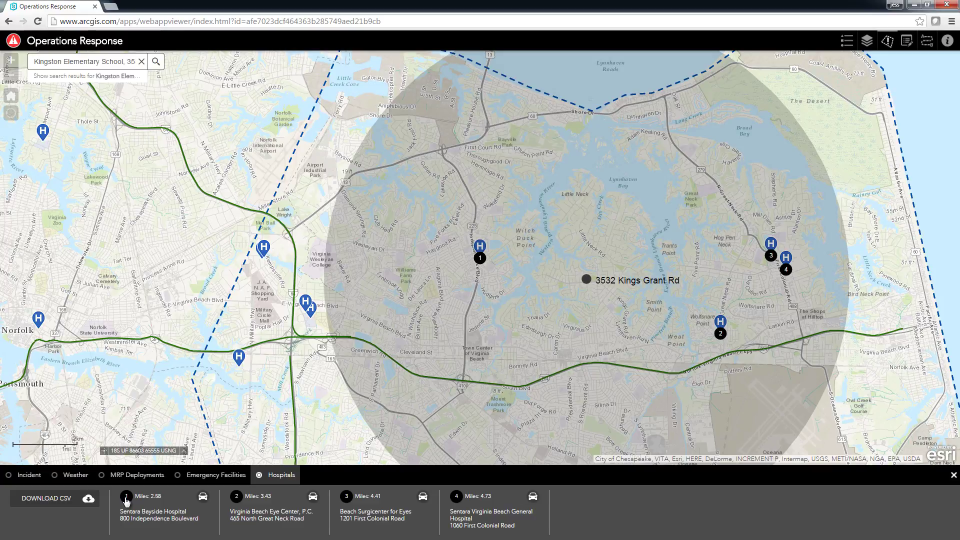
left_click(207, 499)
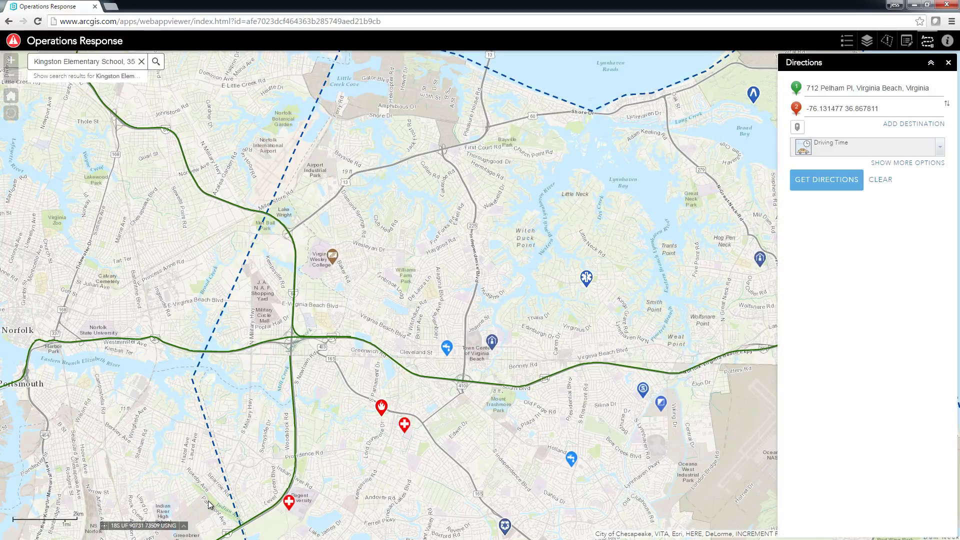